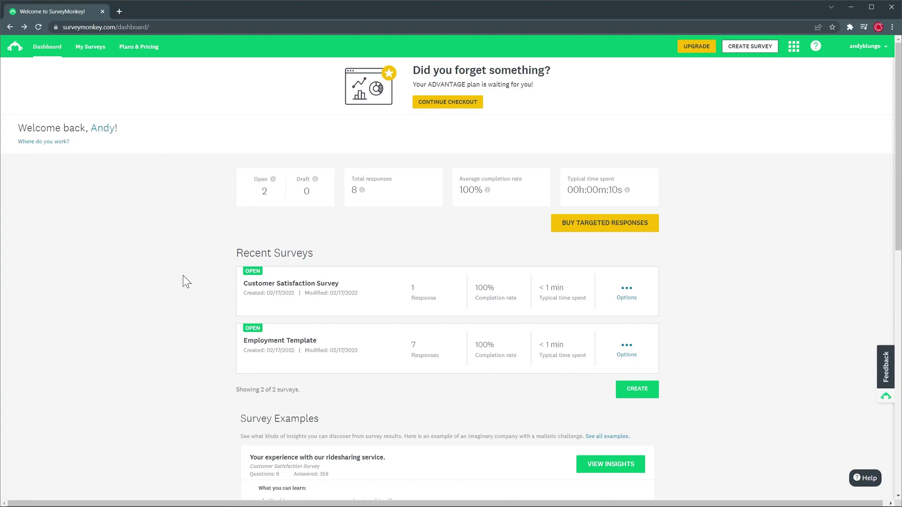
# Start an automatically built Customer Support Feedback survey aimed at current customers
pyautogui.scroll(-5, 183, 275)
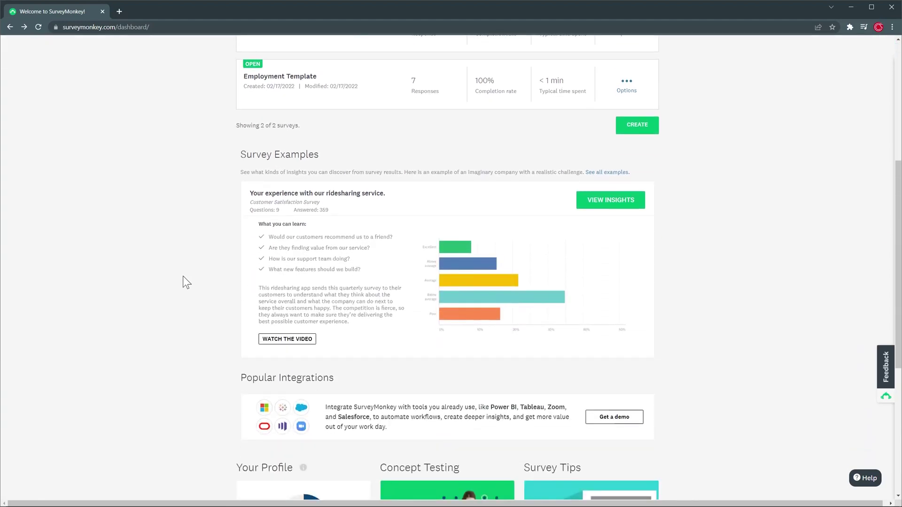
pyautogui.scroll(5, 183, 281)
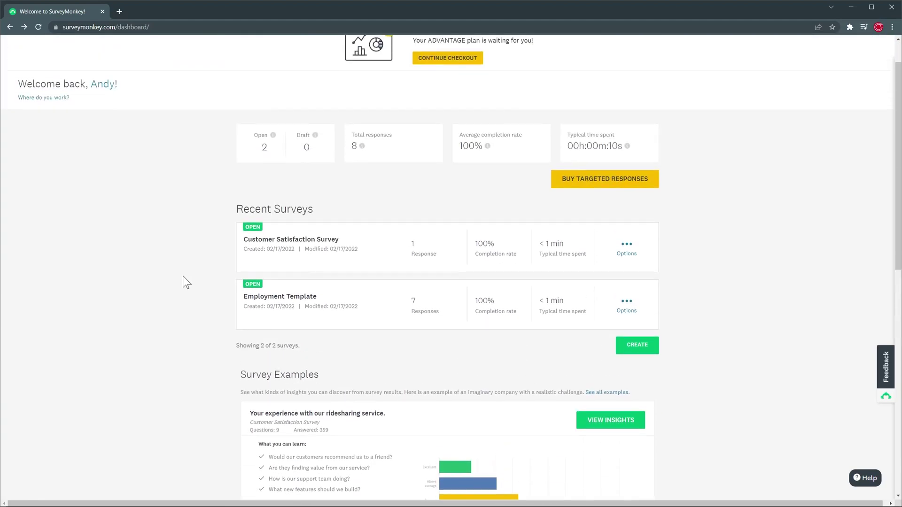
pyautogui.click(630, 347)
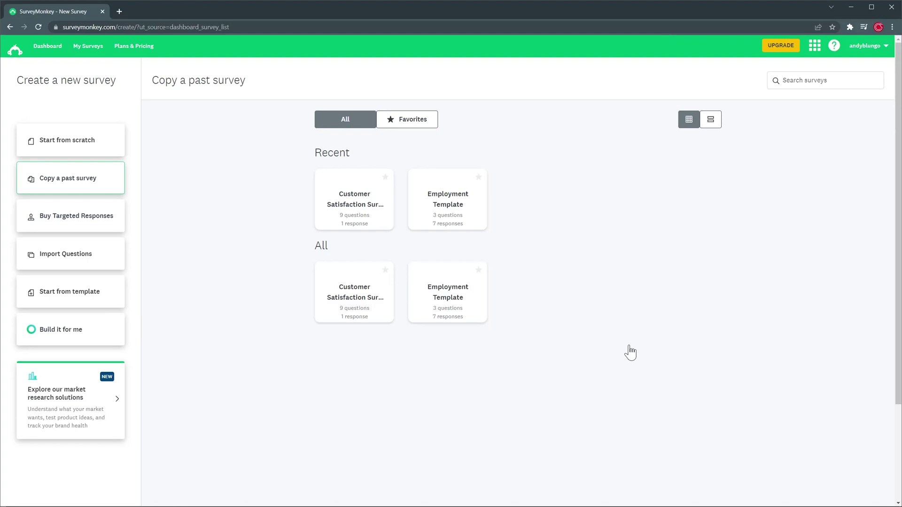
pyautogui.click(109, 335)
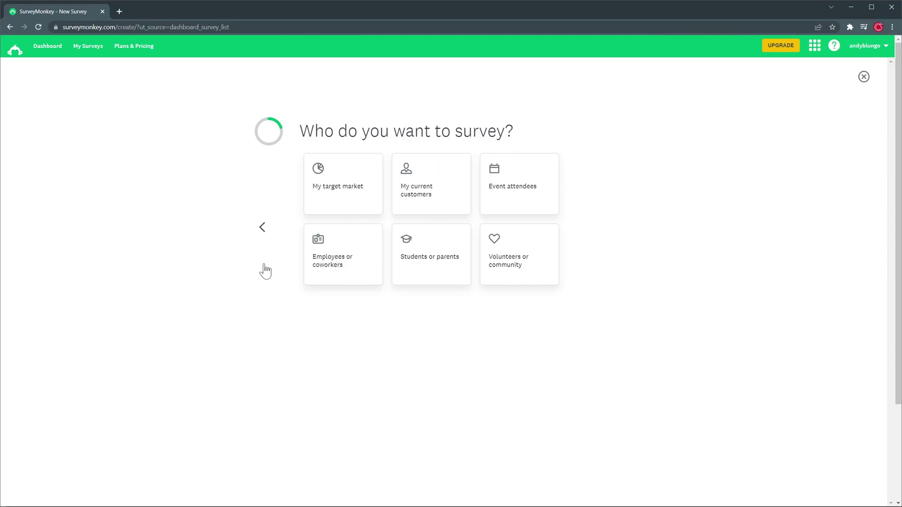
pyautogui.click(397, 205)
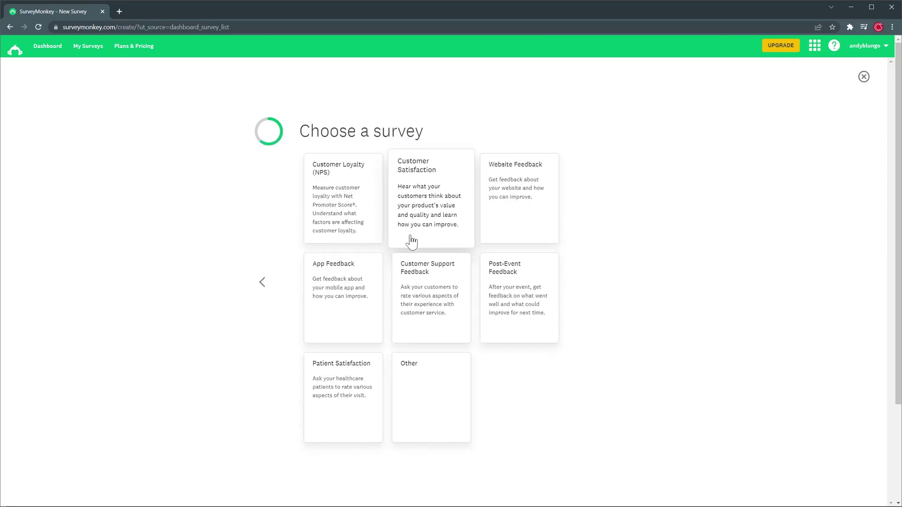
pyautogui.click(419, 277)
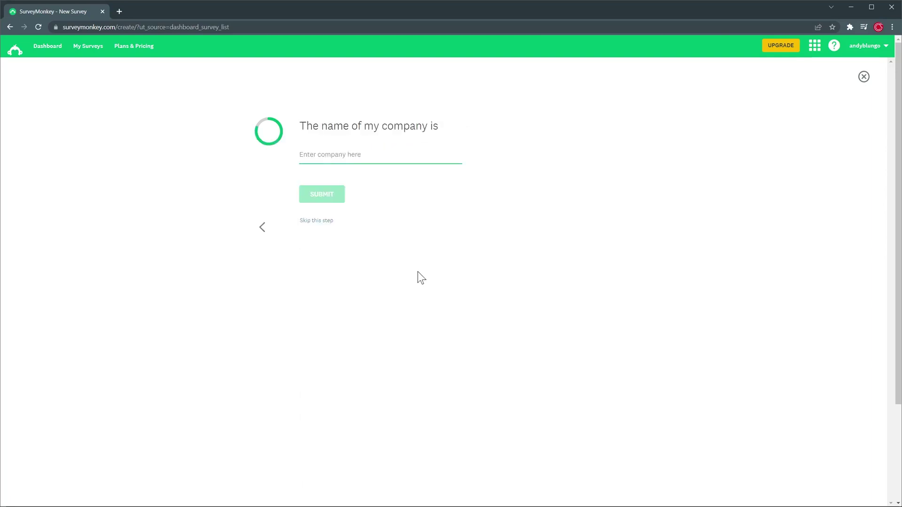
# Enter the company name 'blungo' and skip adding a logo
pyautogui.write('blungo')
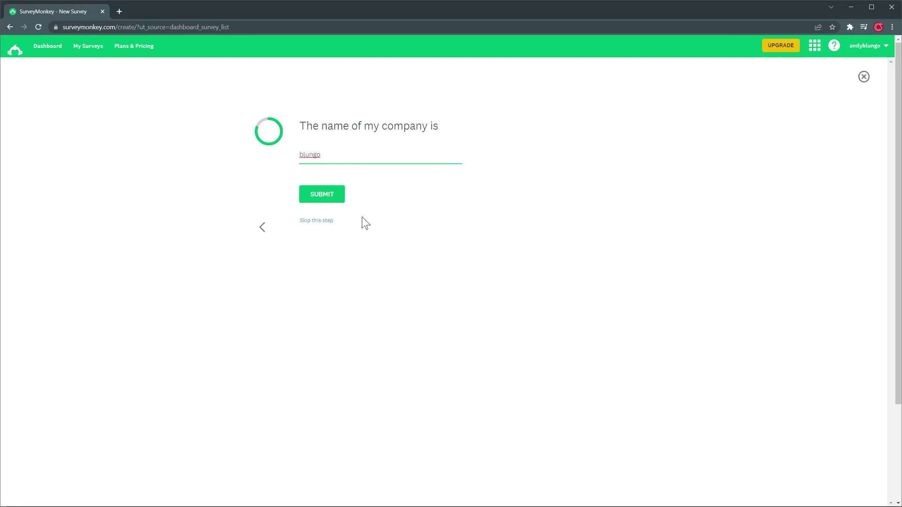
pyautogui.click(337, 196)
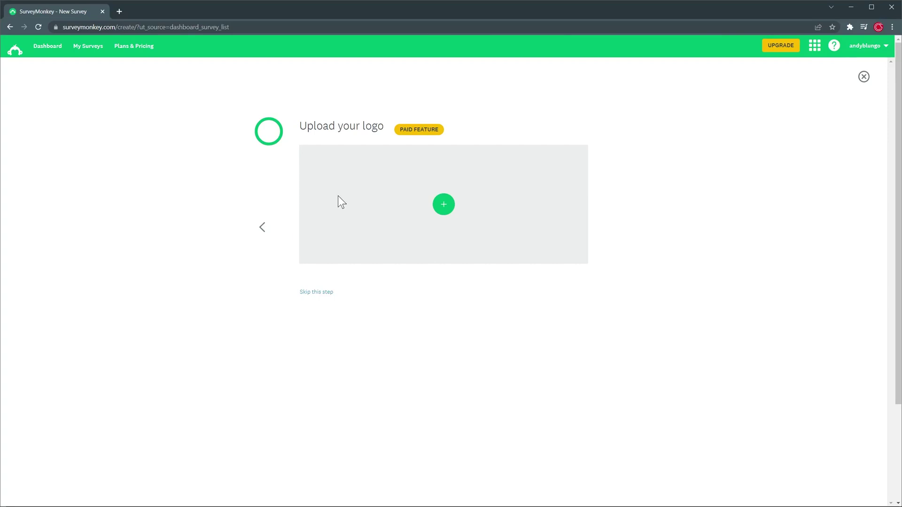
pyautogui.click(313, 292)
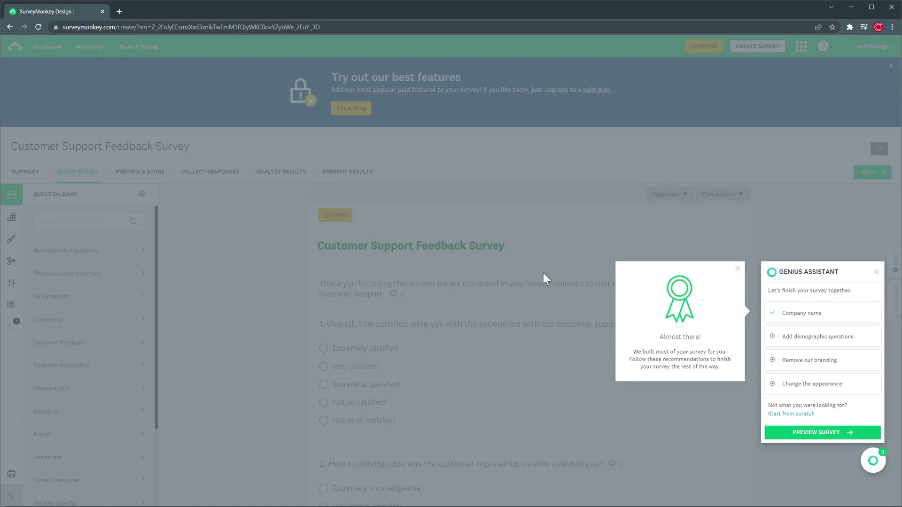
# Dismiss the Almost there popup and Genius Assistant panel, then scroll through the seven questions
pyautogui.click(737, 268)
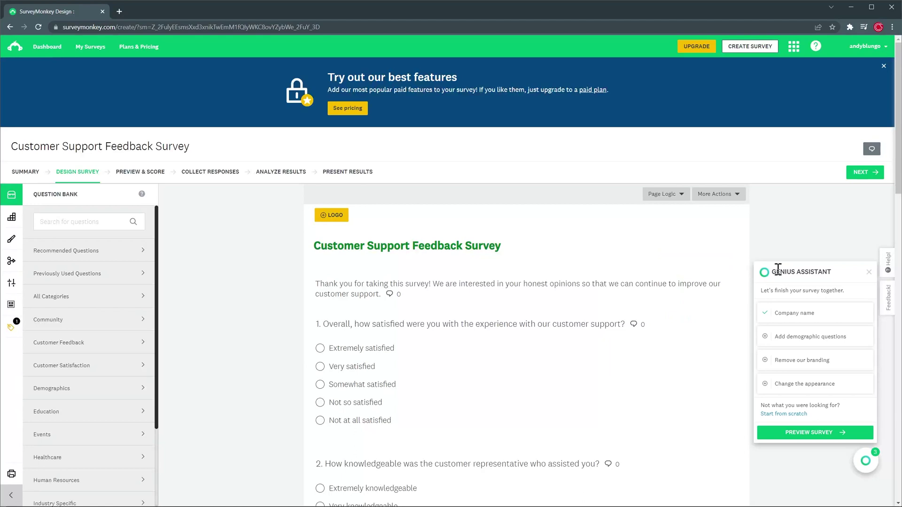
pyautogui.click(868, 273)
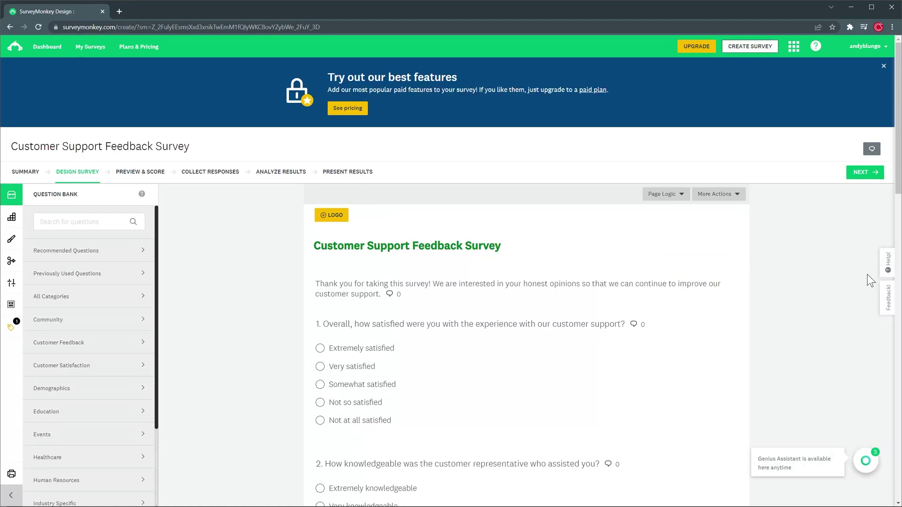
pyautogui.scroll(-4, 867, 274)
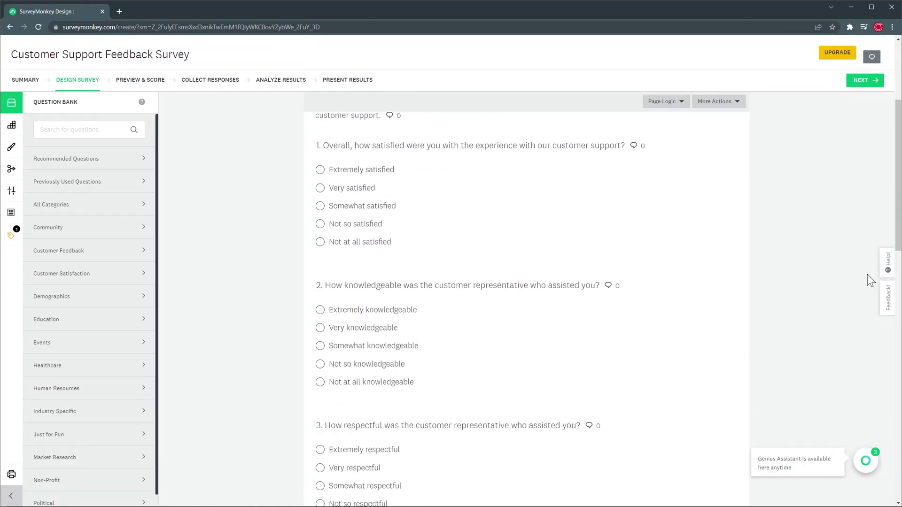
pyautogui.scroll(-5, 867, 274)
pyautogui.scroll(-6, 867, 275)
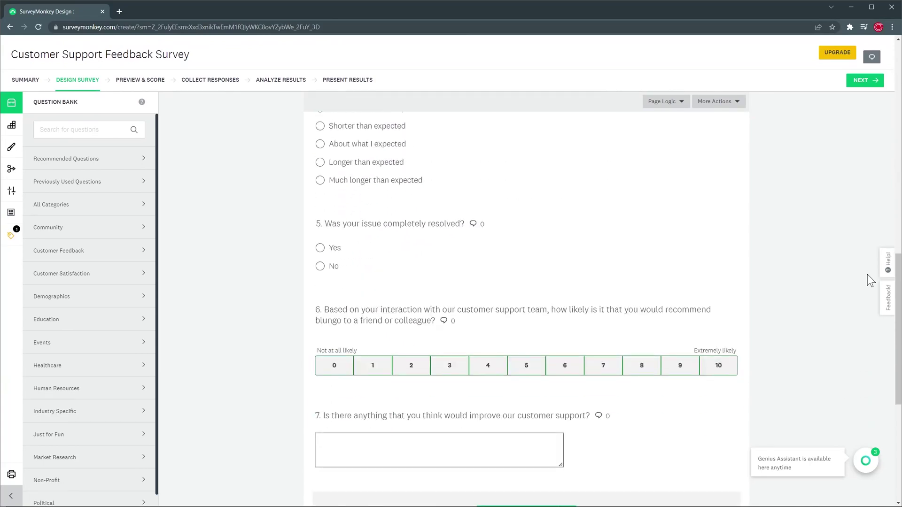
pyautogui.scroll(5, 866, 274)
pyautogui.scroll(9, 867, 275)
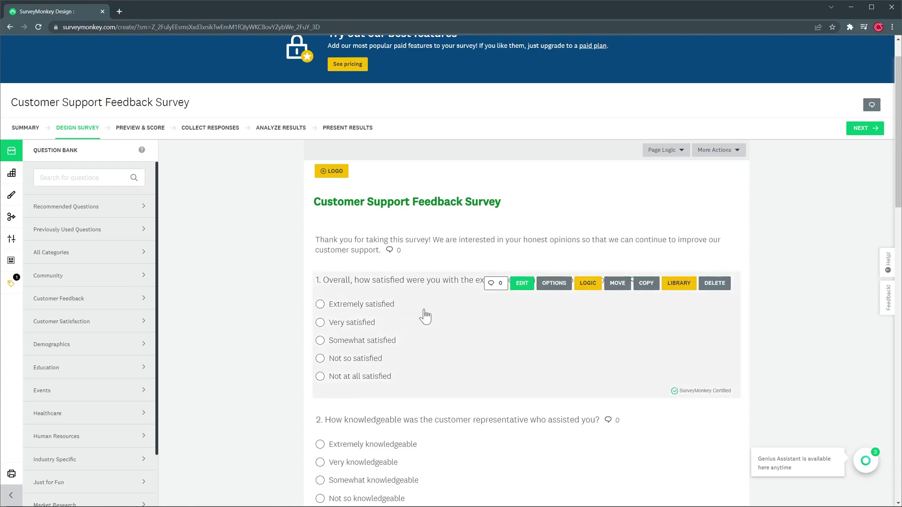
# Find question 7 through the Paid Features list's Comment Box entry and delete it
pyautogui.click(12, 284)
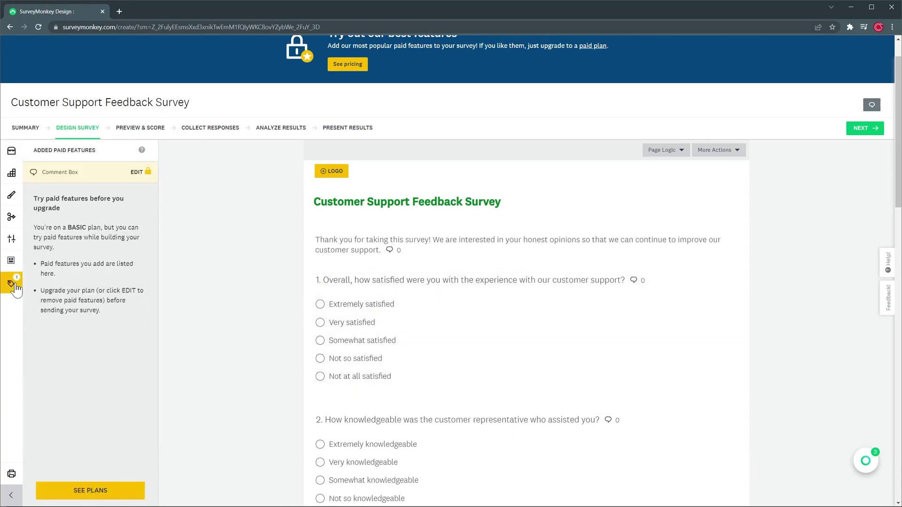
pyautogui.click(94, 174)
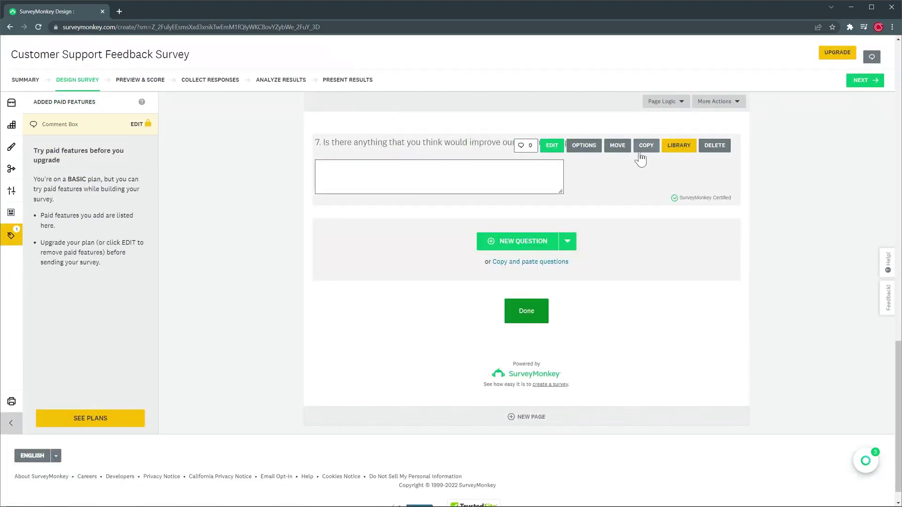
pyautogui.click(712, 146)
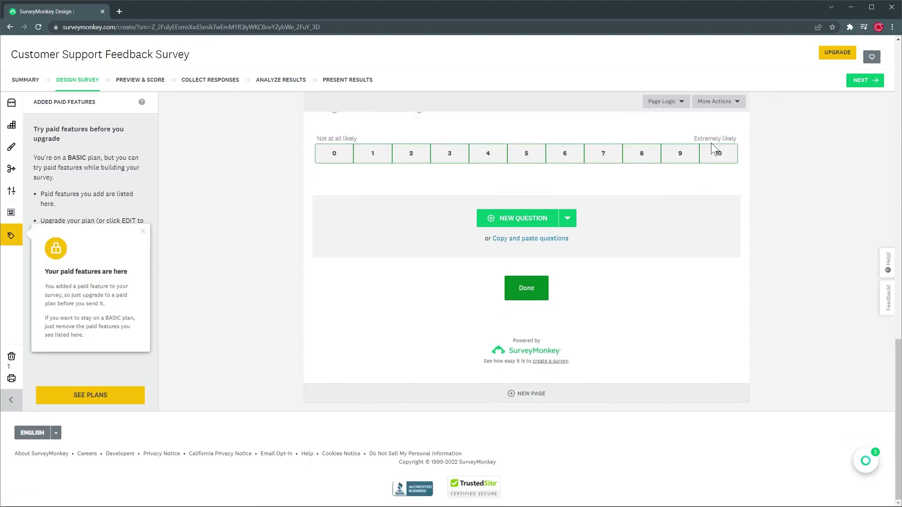
pyautogui.click(858, 81)
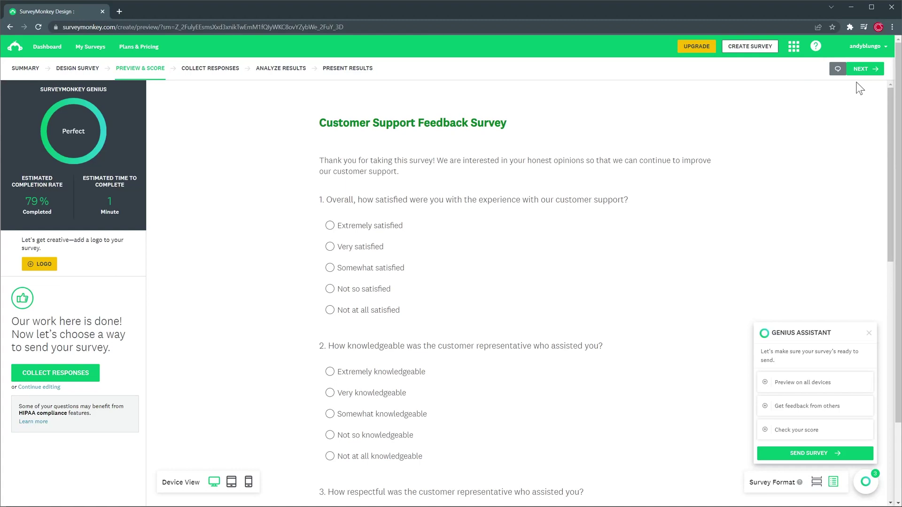
# Move from the Perfect-scored, 79% completion preview on to Collect Responses
pyautogui.click(862, 69)
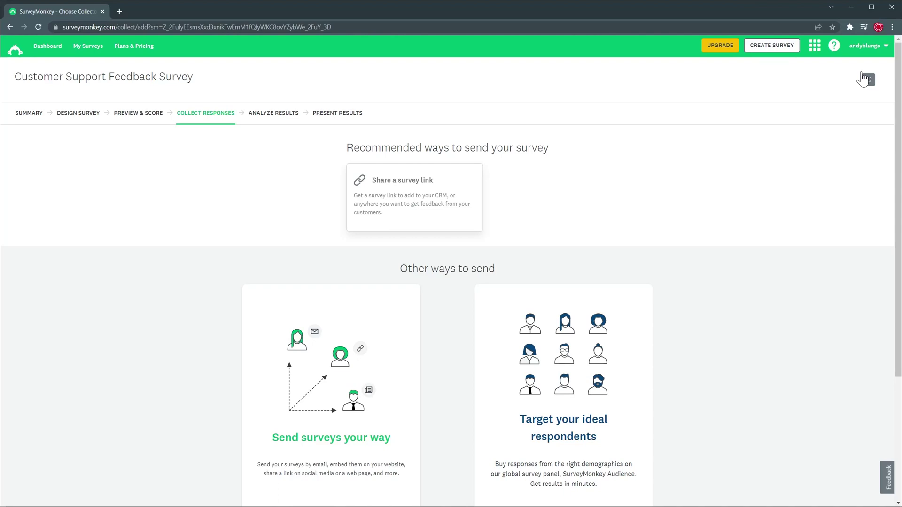
# Create the Web Link 1 survey link collector, then go back to the dashboard
pyautogui.click(461, 193)
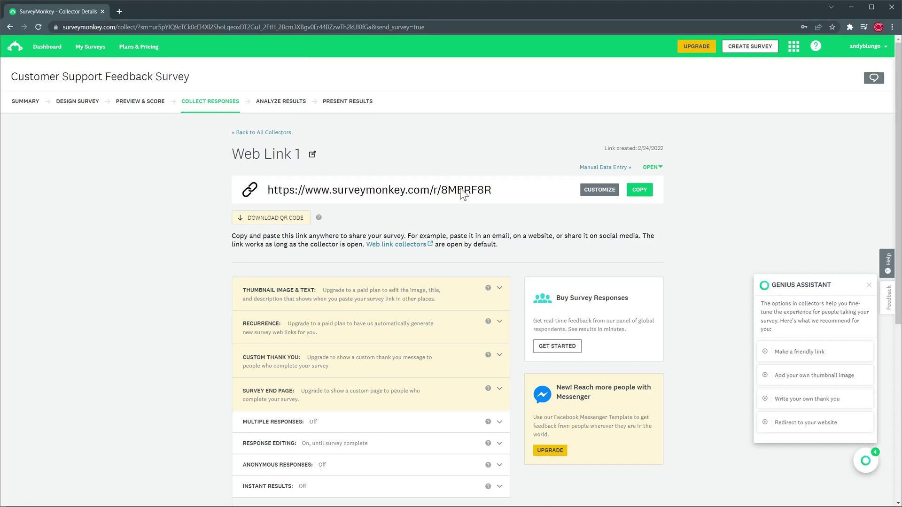
pyautogui.click(53, 47)
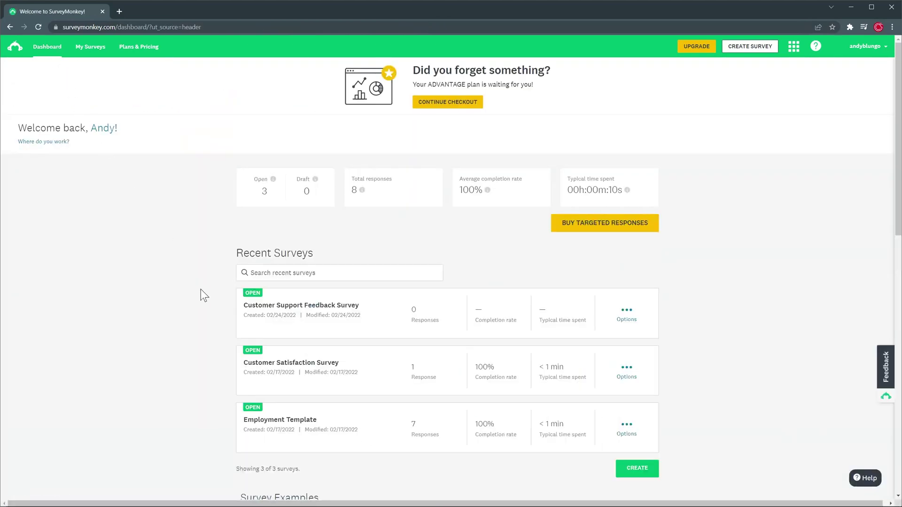
# Open the Employment Template survey from the dashboard in the design editor
pyautogui.click(279, 419)
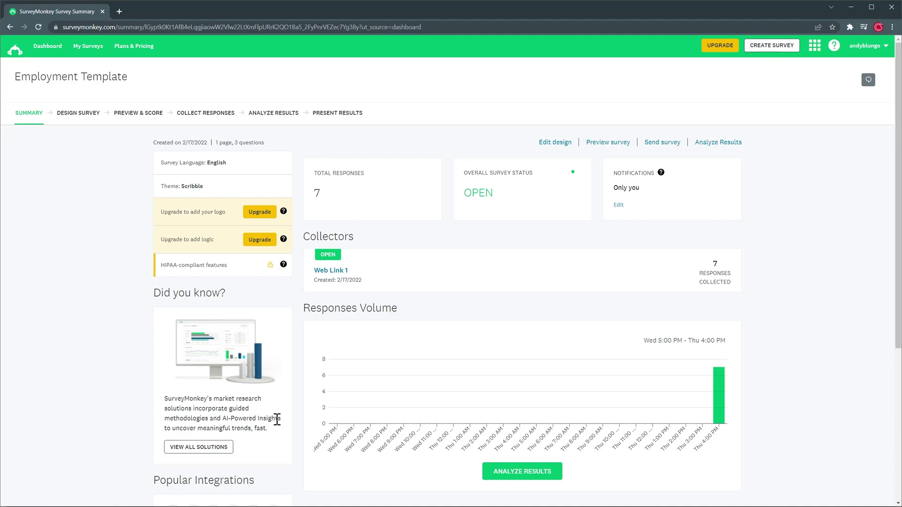
pyautogui.click(79, 115)
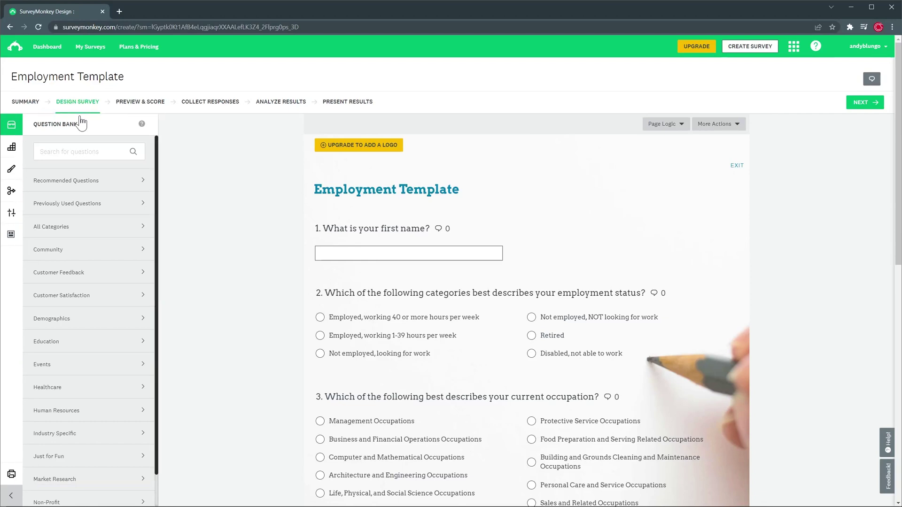
# Add the 0–10 'How likely is it that you would recommend' question from Recommended Questions
pyautogui.click(79, 180)
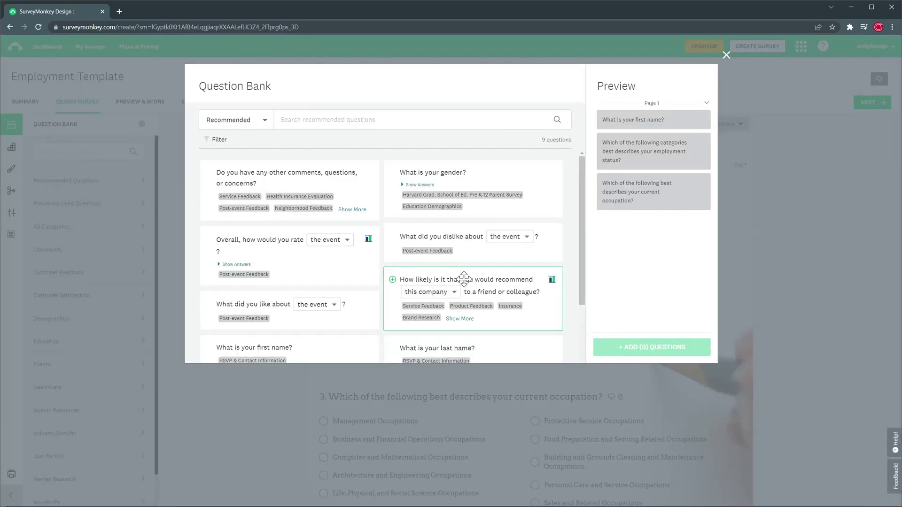
pyautogui.click(464, 279)
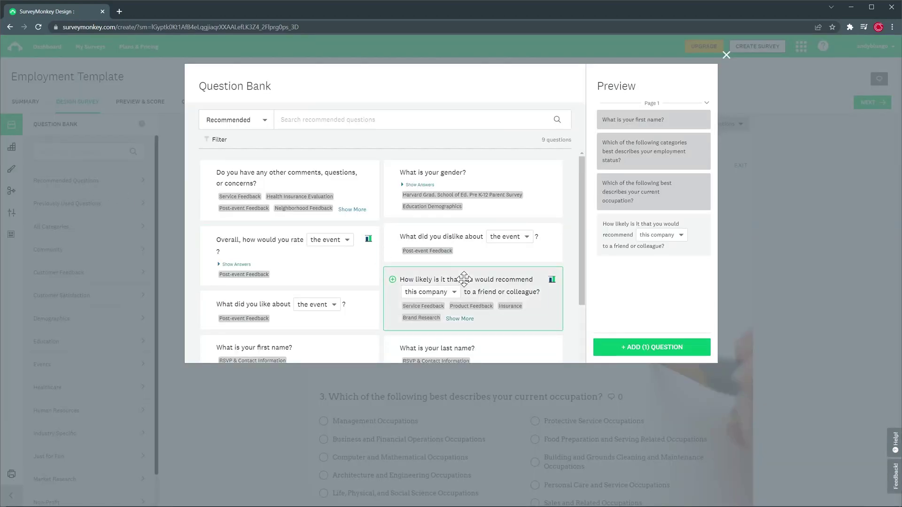
pyautogui.click(641, 347)
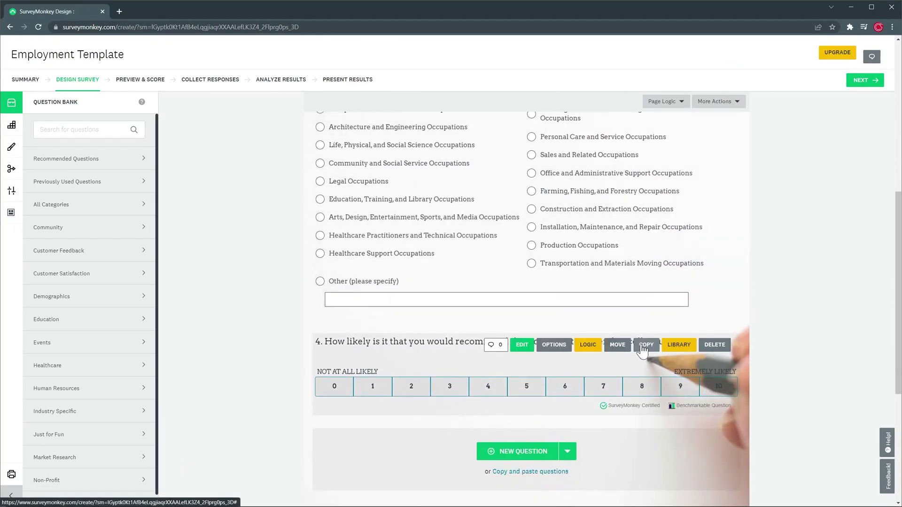
# Open the occupation question Q3 for editing, then cancel without saving changes
pyautogui.click(702, 291)
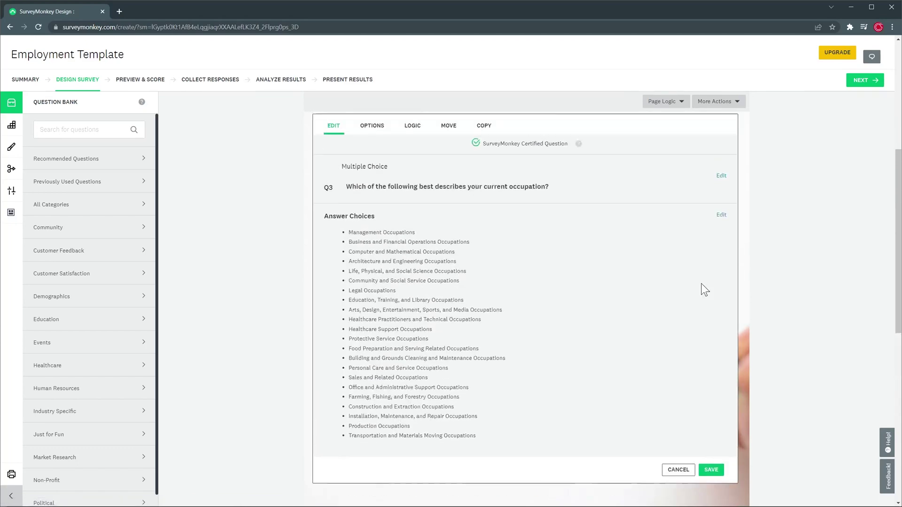
pyautogui.click(722, 234)
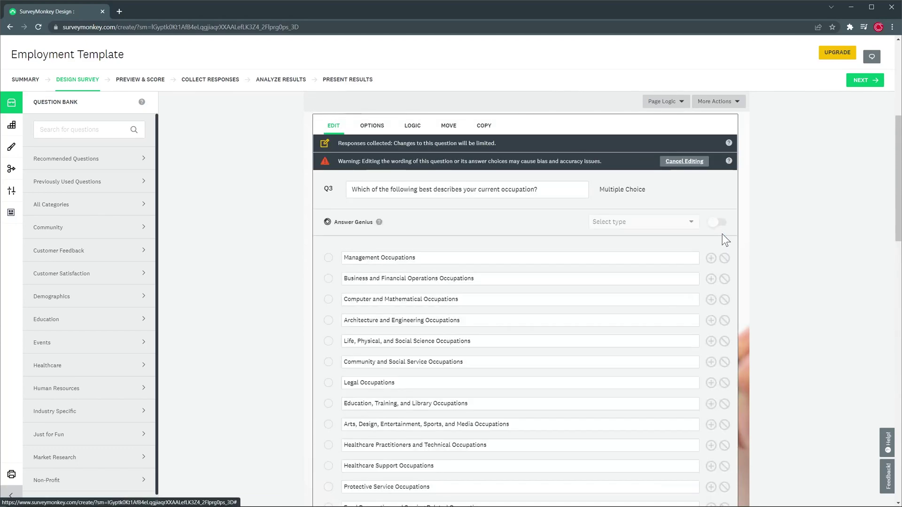
pyautogui.click(683, 164)
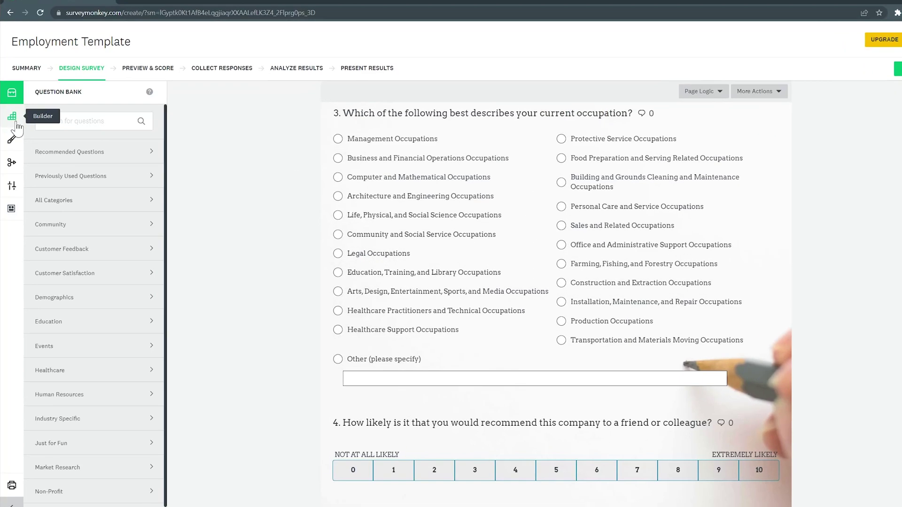
# Look at the question-type builder, then the Appearance panel's list of standard Themes
pyautogui.click(14, 119)
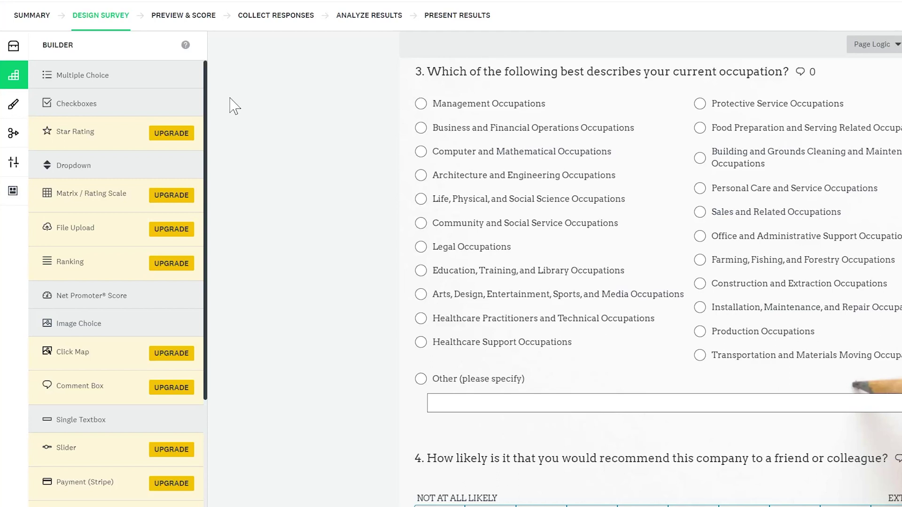
pyautogui.click(20, 115)
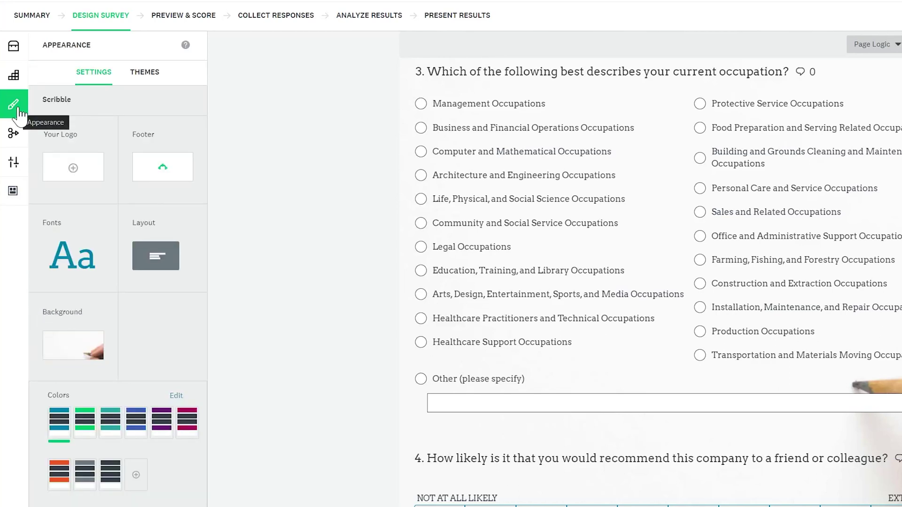
pyautogui.click(145, 73)
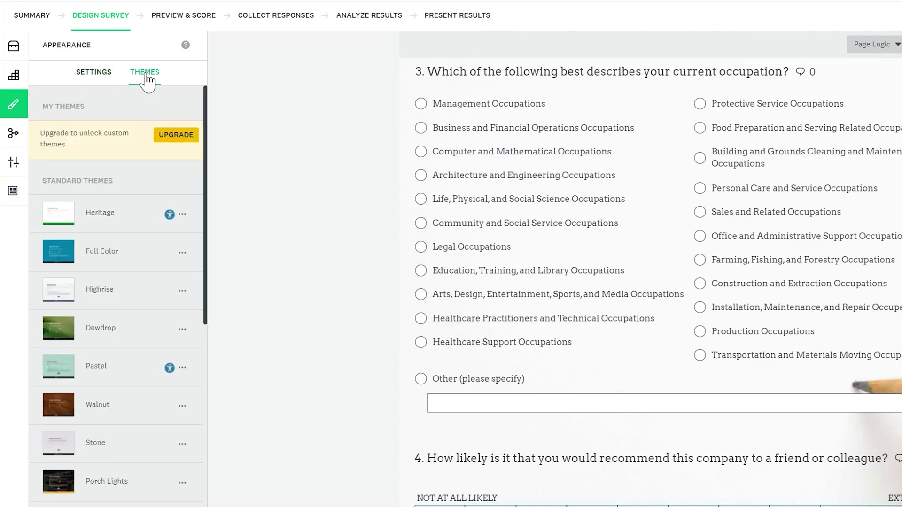
pyautogui.click(18, 138)
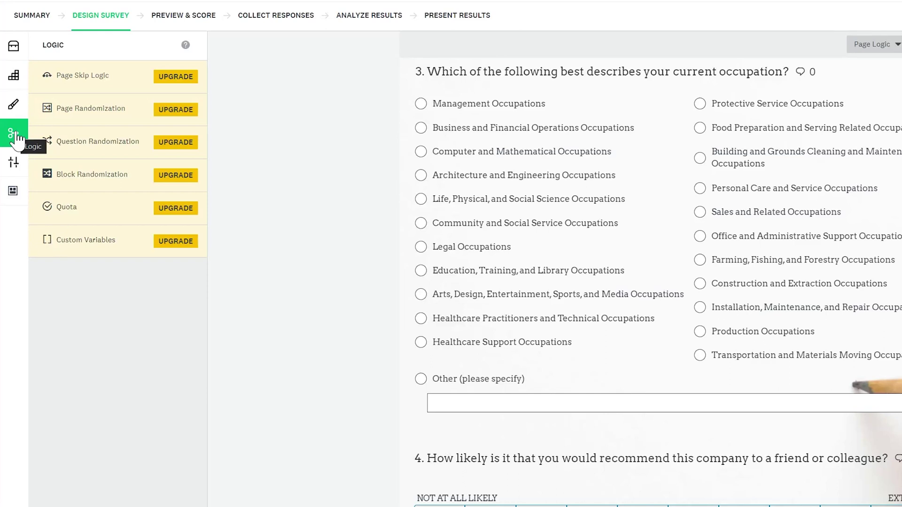
# Review the Options panel: quiz, progress bar, question numbers and language settings
pyautogui.click(15, 162)
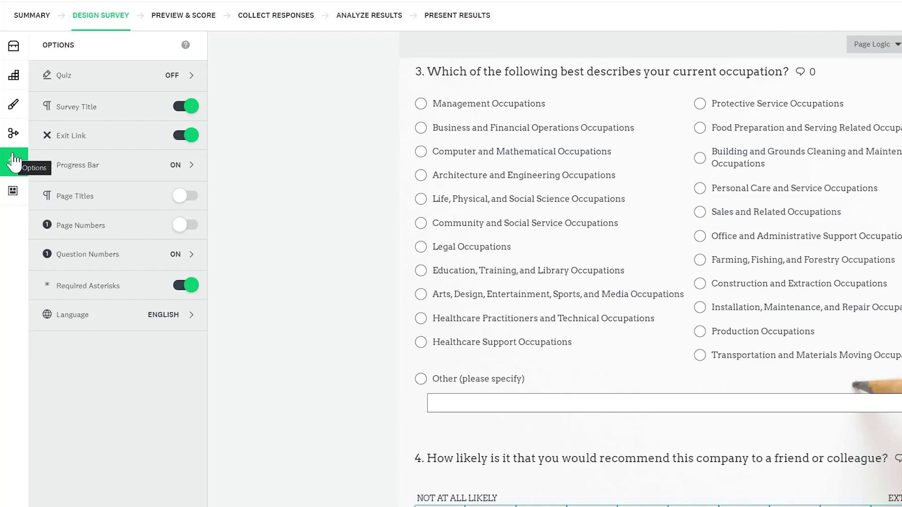
pyautogui.click(14, 191)
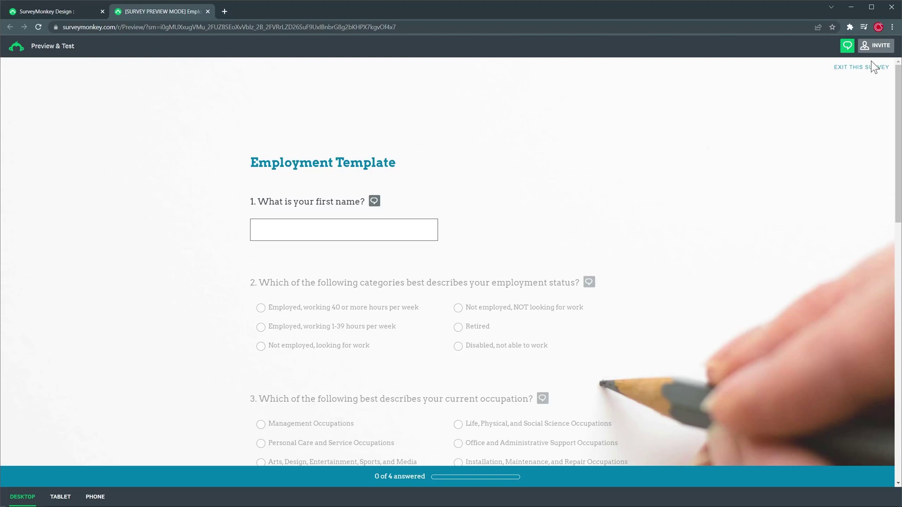
# Close the Employment Template preview tab and view its Analyze Results summaries for 7 respondents
pyautogui.click(208, 10)
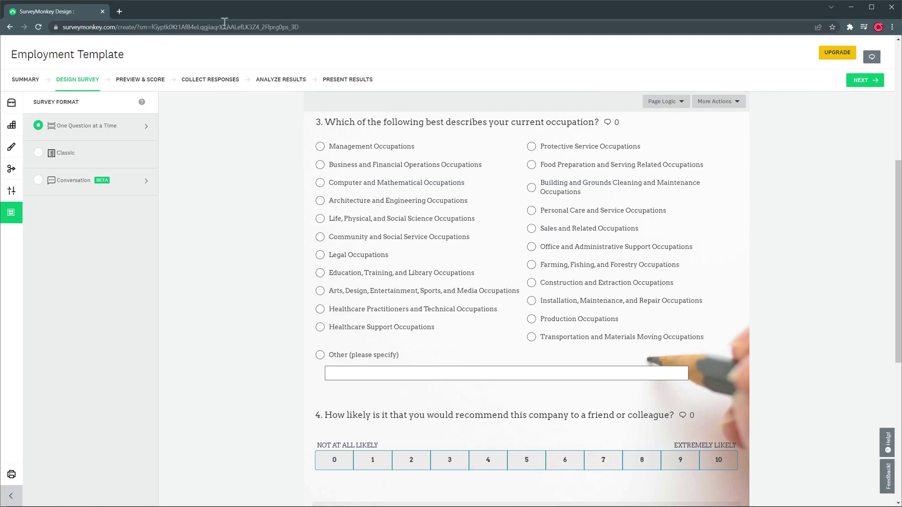
pyautogui.click(277, 80)
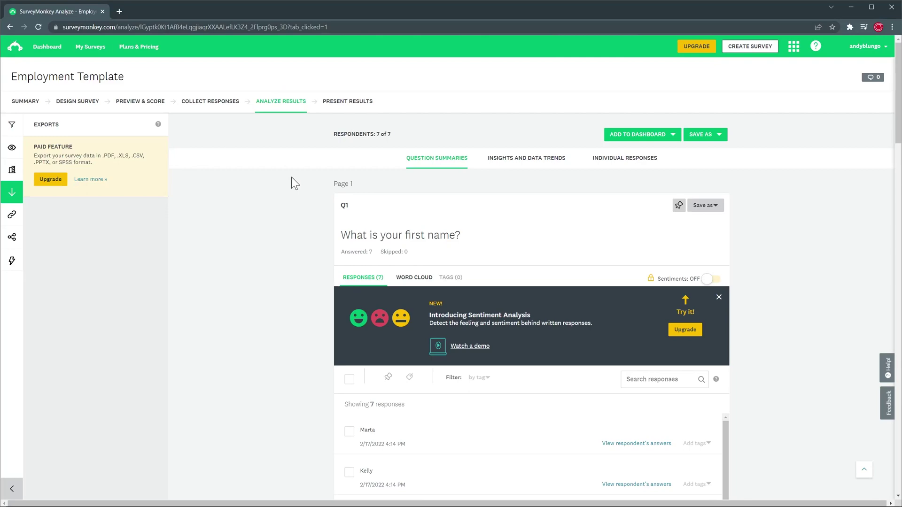
# Scroll through the question summaries of the analyzed results, then switch to Insights and Data Trends
pyautogui.scroll(-5, 291, 182)
pyautogui.scroll(-4, 291, 177)
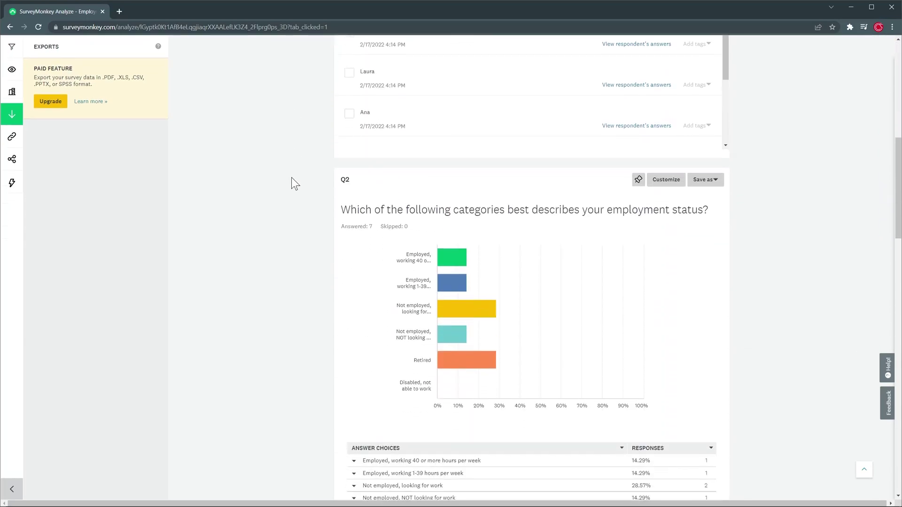
pyautogui.scroll(3, 291, 178)
pyautogui.scroll(6, 291, 182)
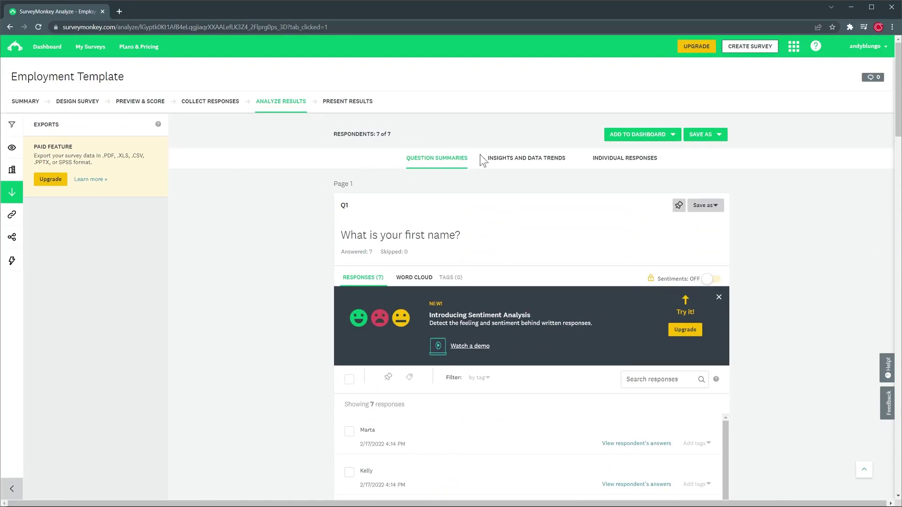
pyautogui.click(510, 158)
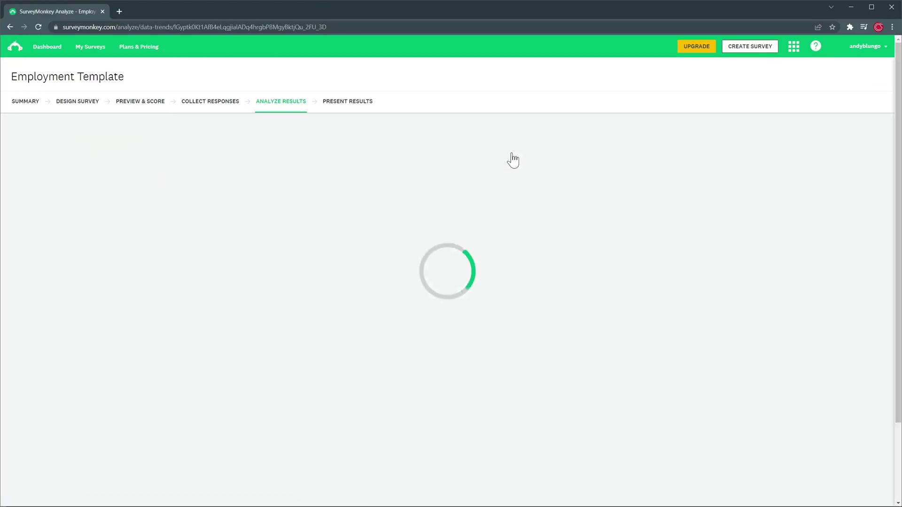
# Show Respondent #7's individual answers and review the Rules, Saved Views, Exports and Shared Data panels
pyautogui.click(598, 163)
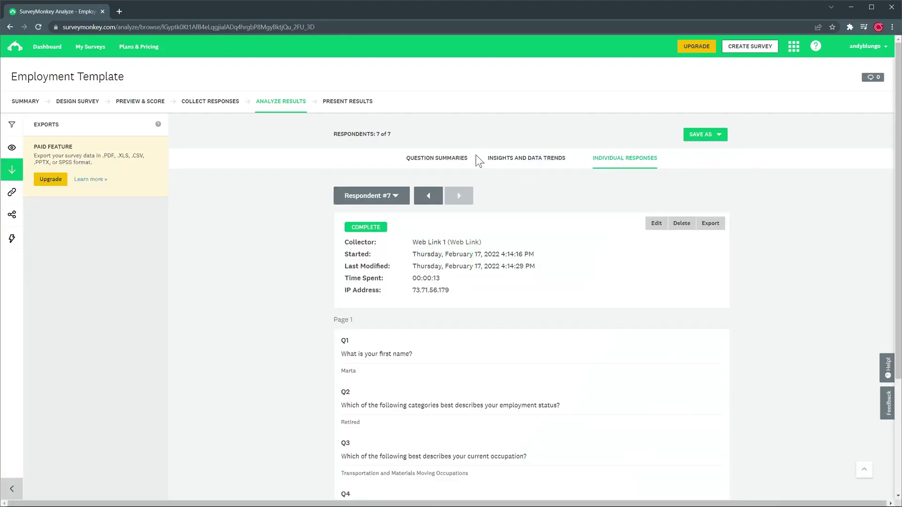
pyautogui.click(19, 126)
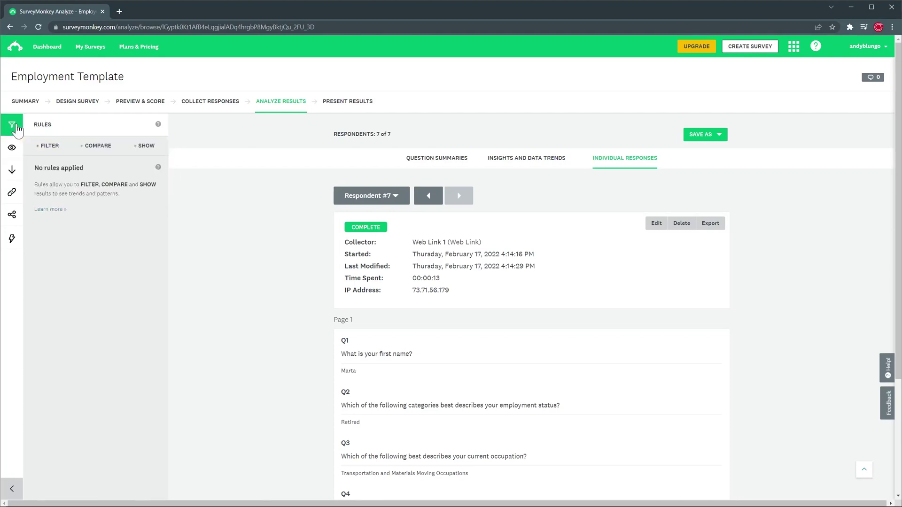
pyautogui.click(14, 149)
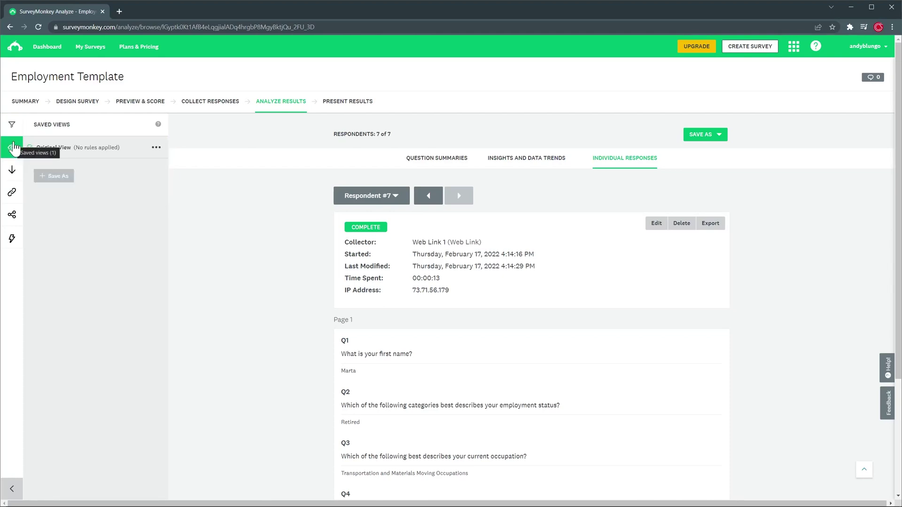
pyautogui.click(14, 169)
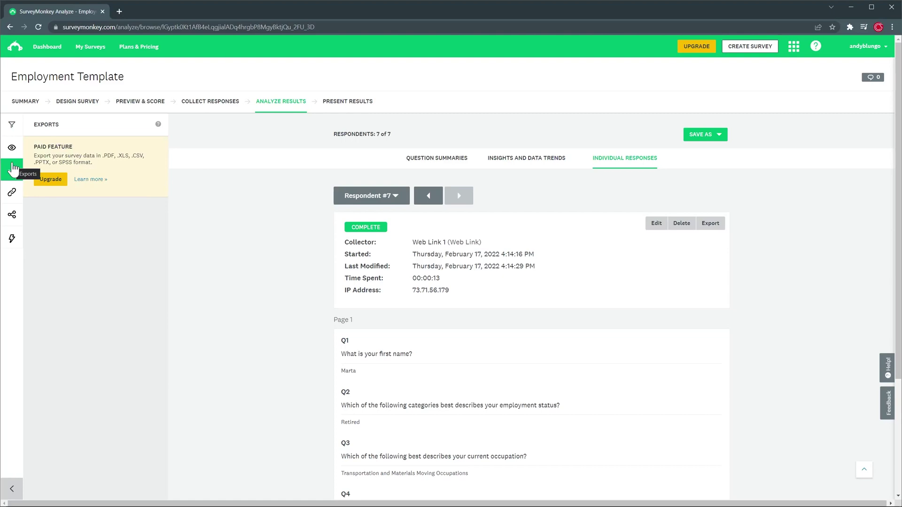
pyautogui.click(12, 191)
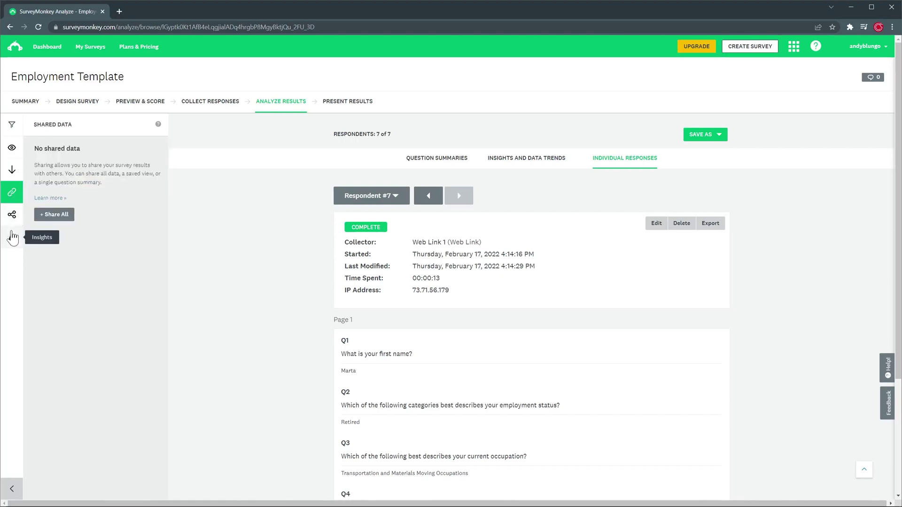
pyautogui.click(343, 102)
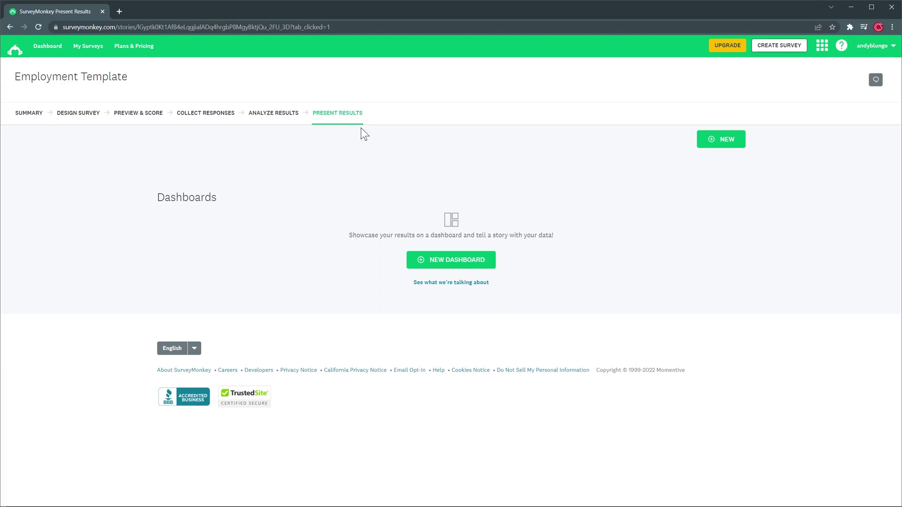
# Preview and close the example dashboard, then open Integrations & Plug-ins from the products menu
pyautogui.click(443, 282)
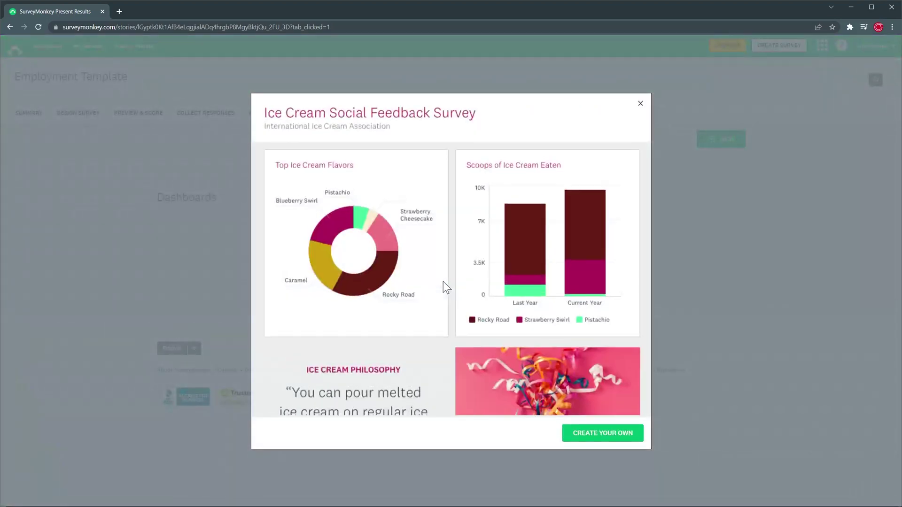
pyautogui.click(640, 104)
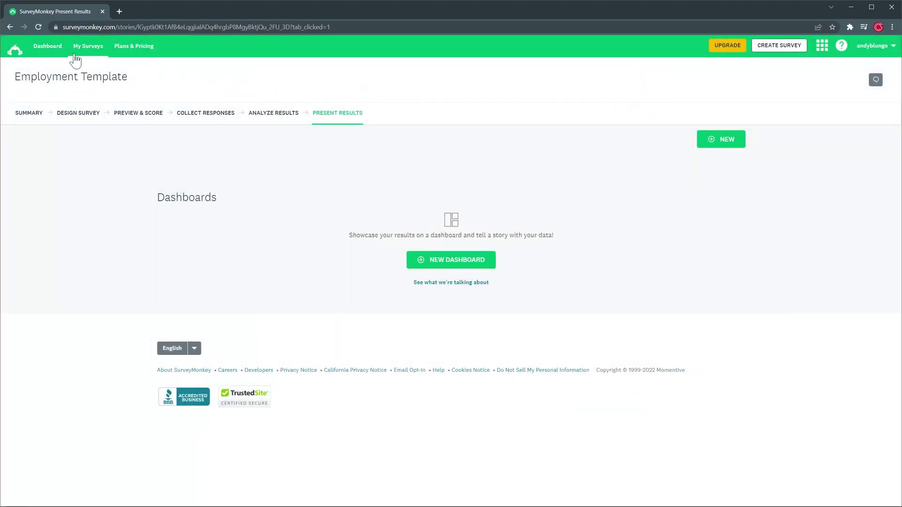
pyautogui.click(55, 51)
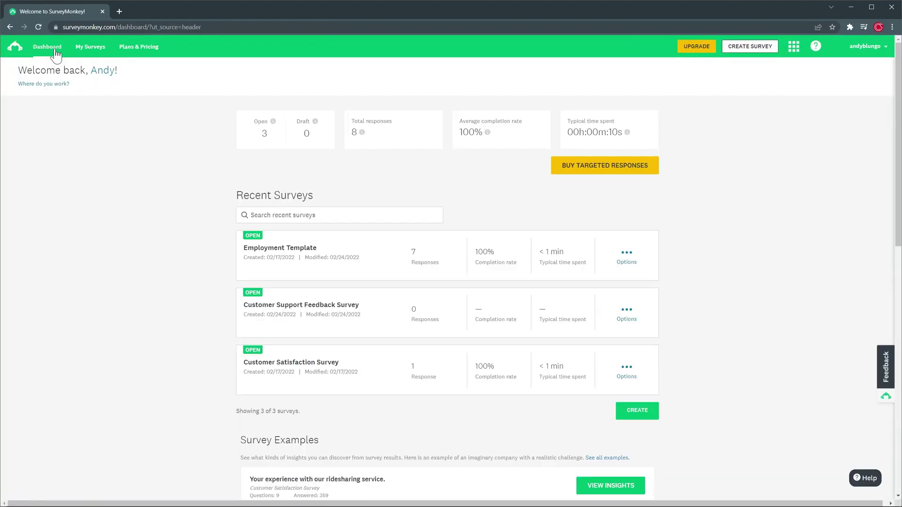
pyautogui.click(792, 50)
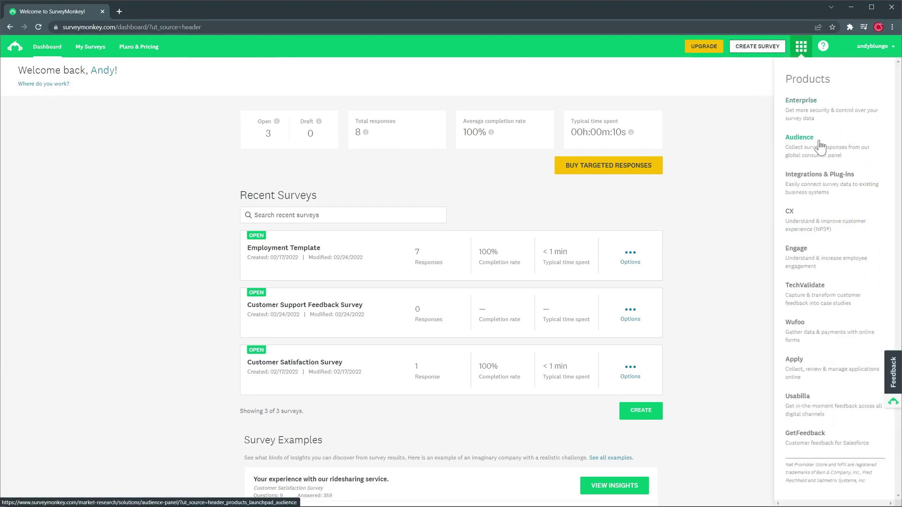
pyautogui.click(819, 183)
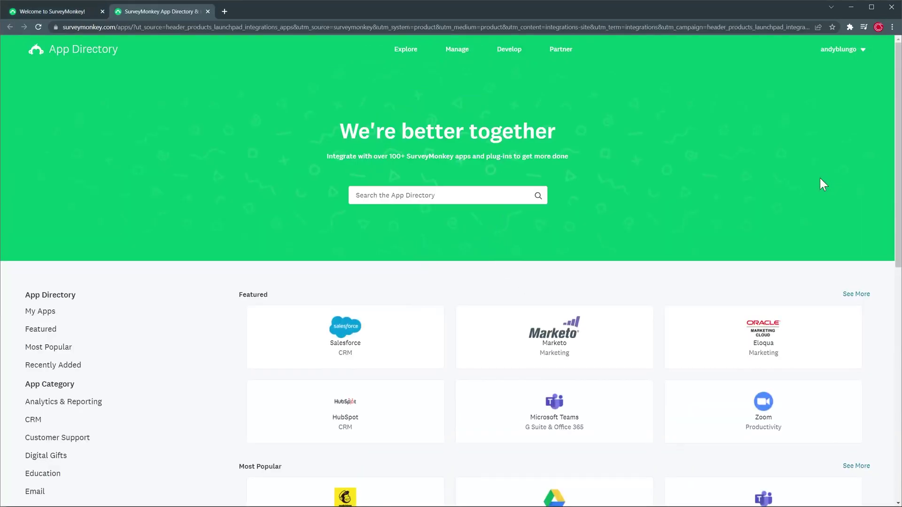
# Skim the App Directory's integrations, then close that tab to return to the welcome dashboard
pyautogui.scroll(-10, 822, 184)
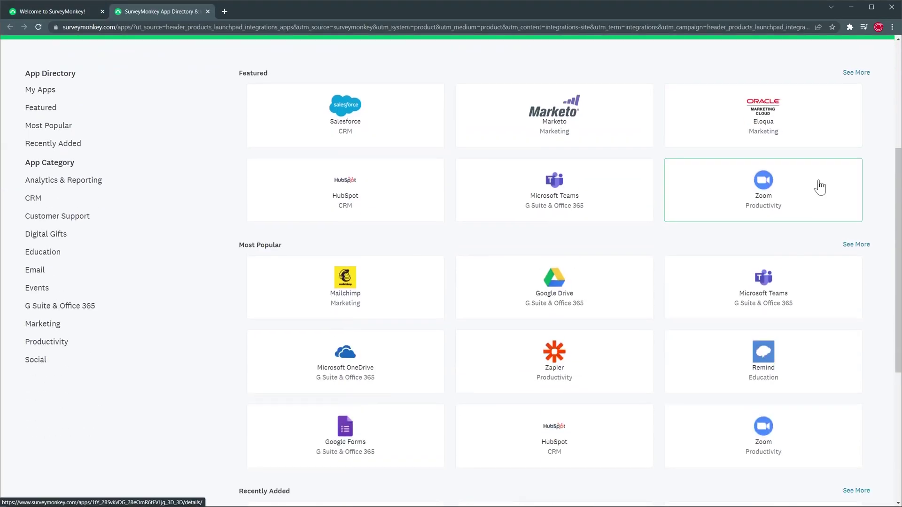
pyautogui.scroll(7, 820, 186)
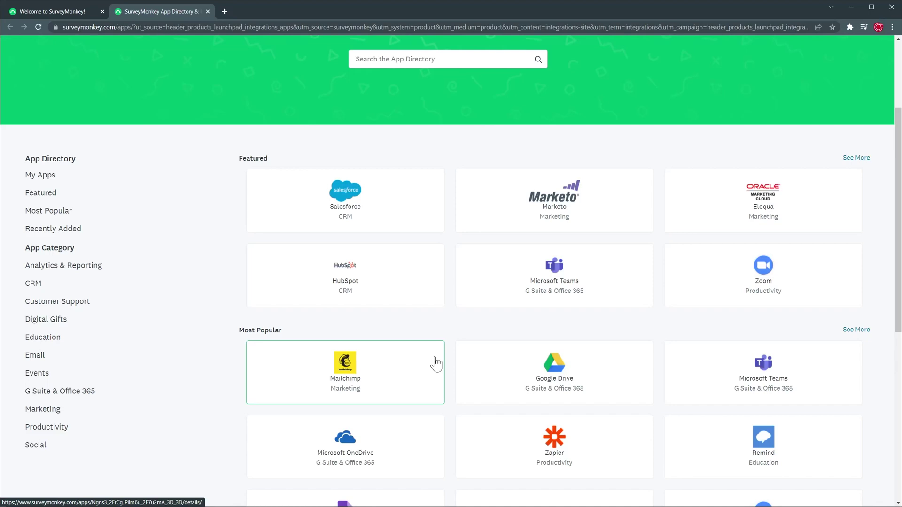
pyautogui.click(208, 12)
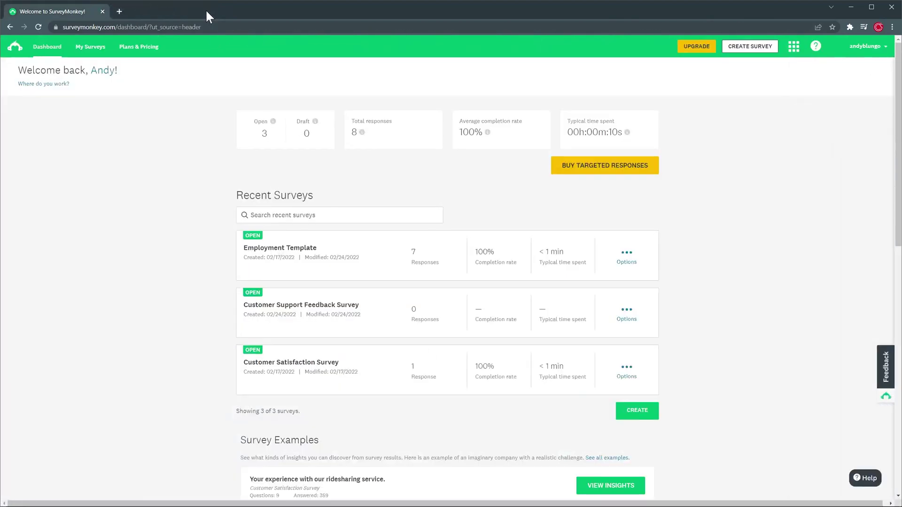
# Show the Individual Plans prices on the Plans & Pricing page, from Standard Annual to Premier Annual
pyautogui.click(147, 53)
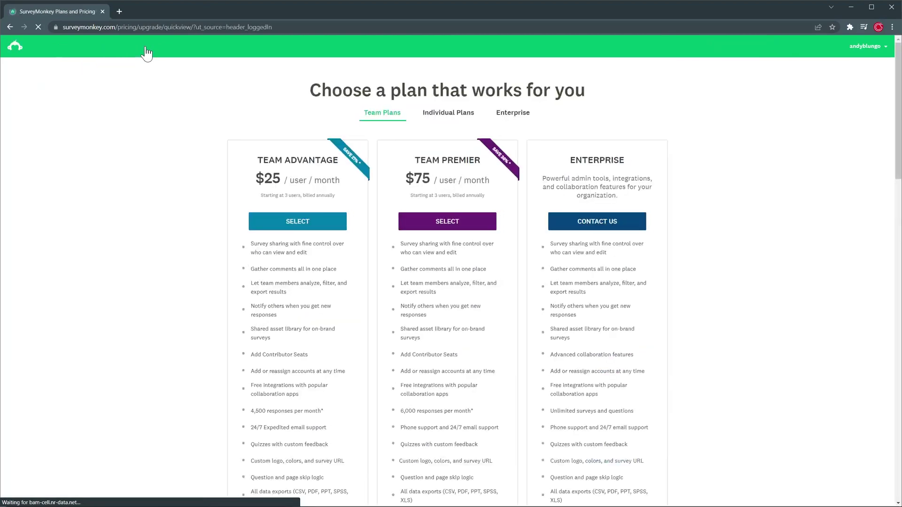
pyautogui.click(432, 114)
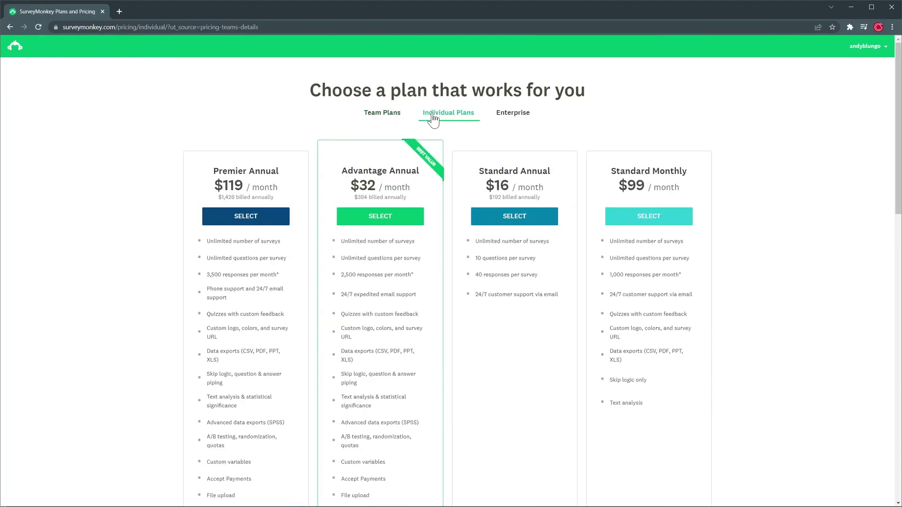